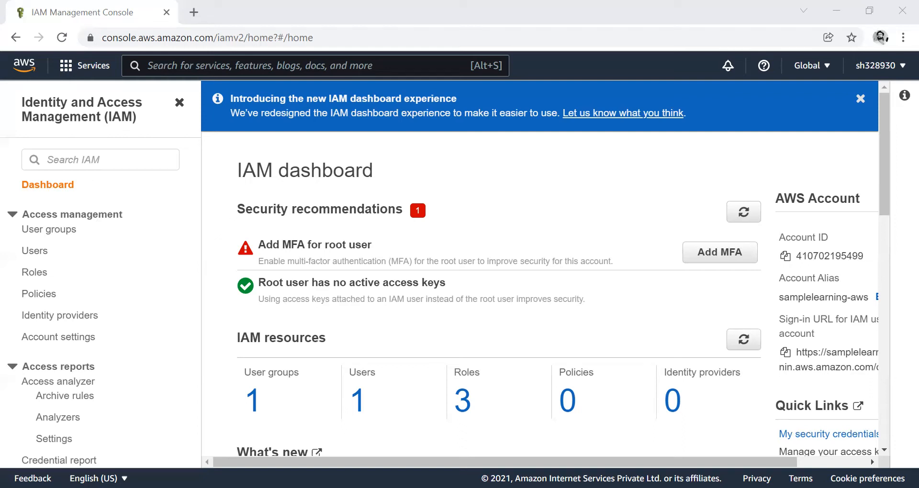
- View the list of IAM users with the side navigation collapsed, and restore the navigation
left_click(29, 252)
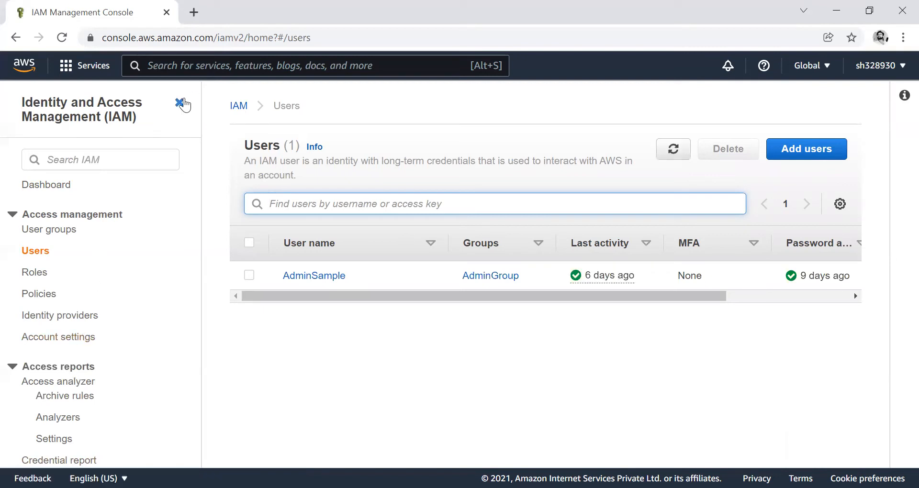
left_click(176, 102)
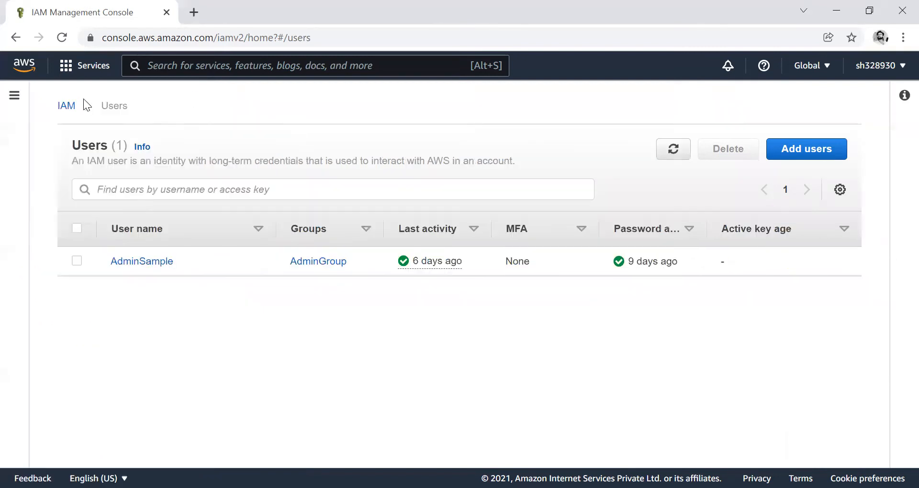
left_click(14, 95)
- Search the services for "ec2", open the EC2 console and dismiss the welcome message
left_click(173, 67)
type("ec2")
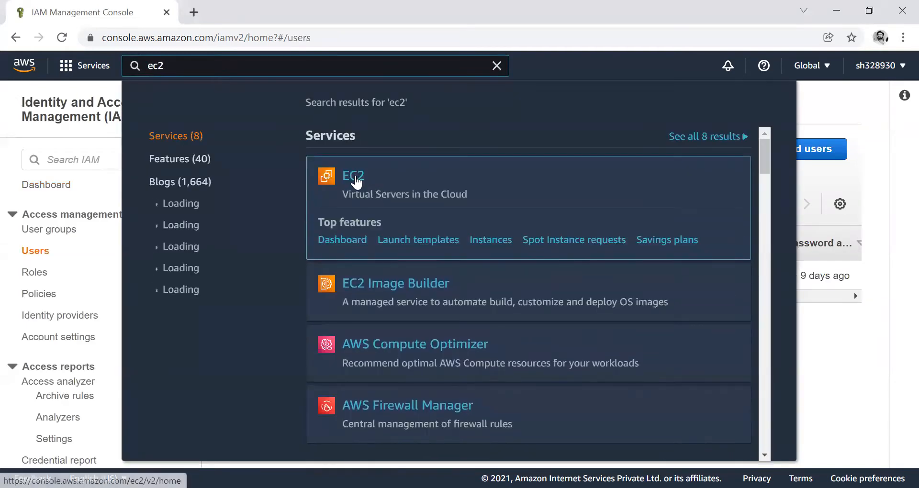
left_click(360, 176)
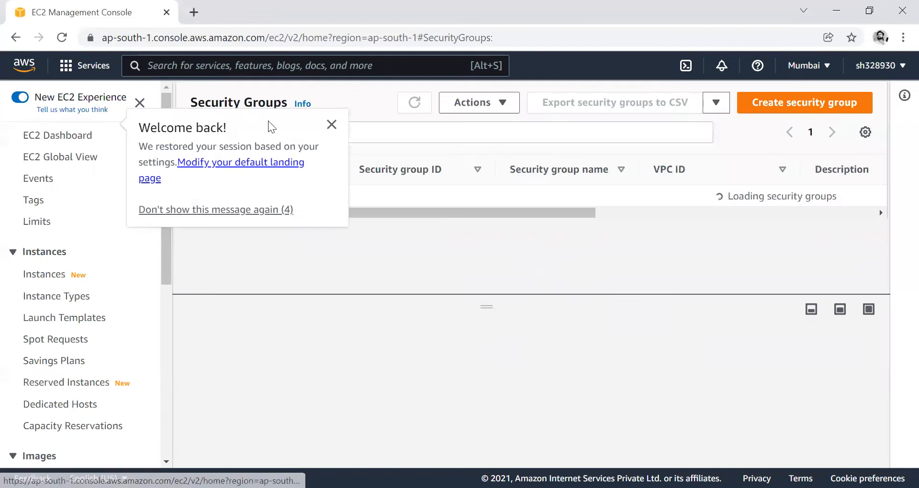
left_click(331, 124)
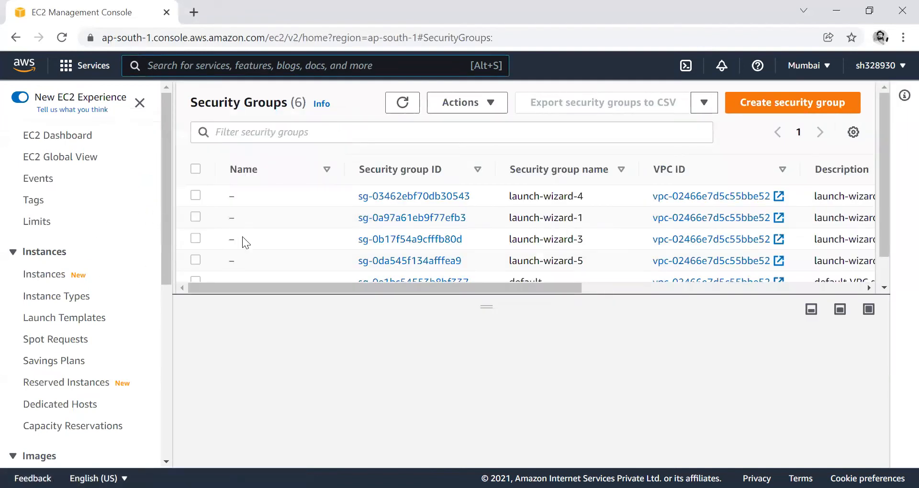
- Expand the Network & Security section in the EC2 navigation to show Security Groups
scroll(66, 301, "down", 7)
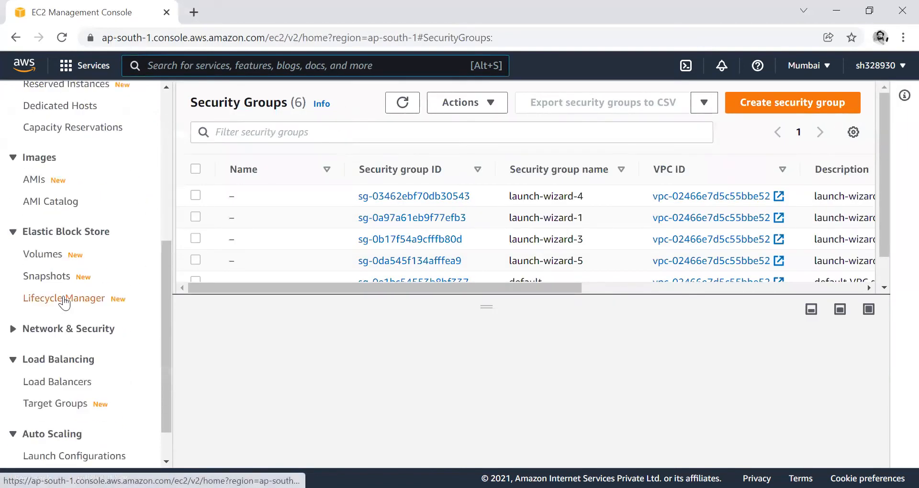
scroll(65, 302, "up", 7)
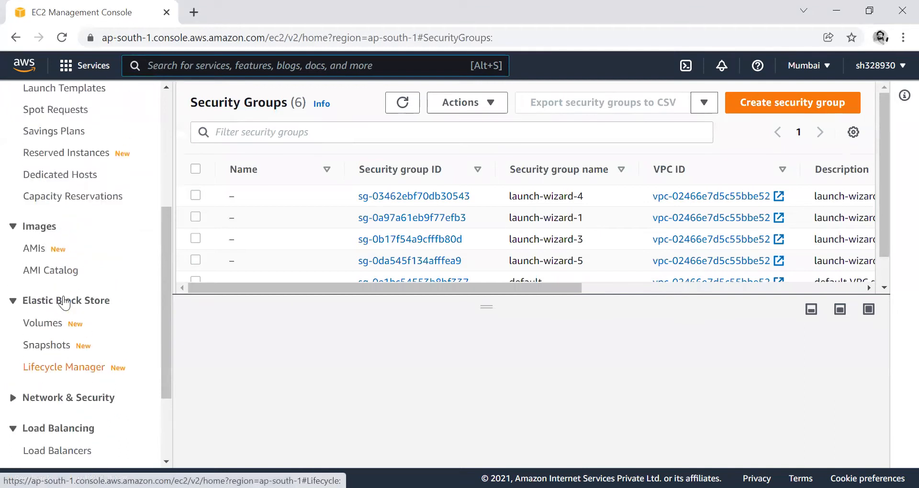
scroll(66, 302, "up", 1)
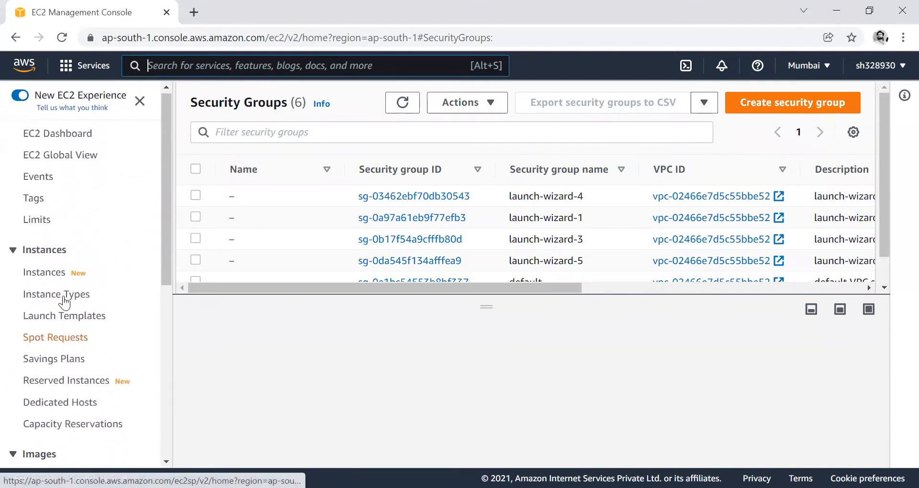
scroll(66, 302, "down", 2)
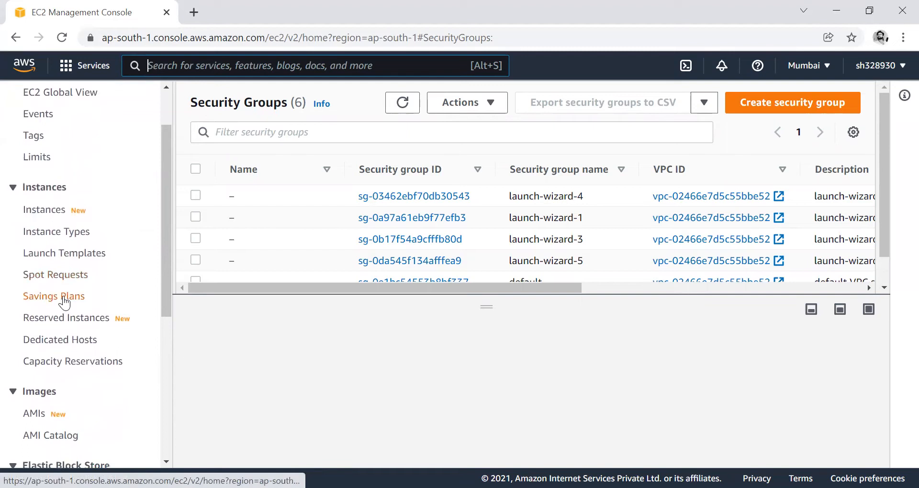
scroll(64, 303, "down", 6)
left_click(16, 287)
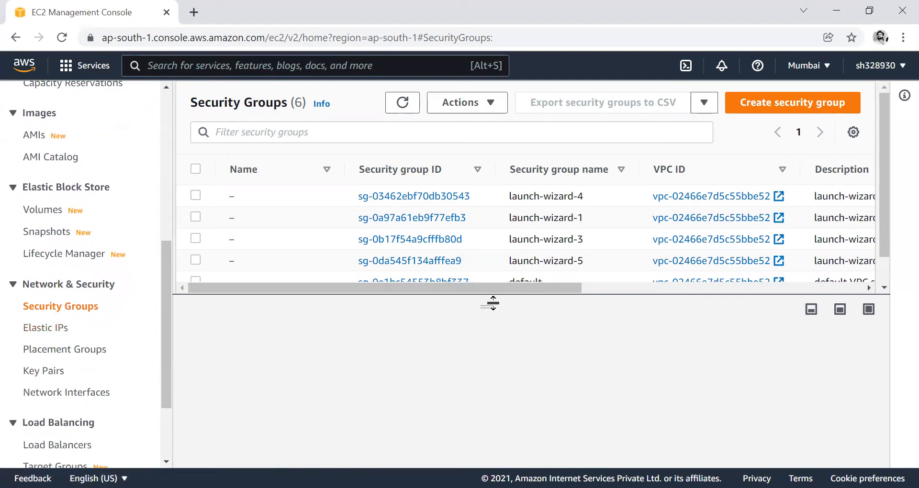
- Select the launch-wizard-4 security group and view its full page before returning to the security groups list
mouse_move(488, 305)
left_mouse_down()
mouse_move(488, 229)
mouse_move(486, 314)
left_mouse_up()
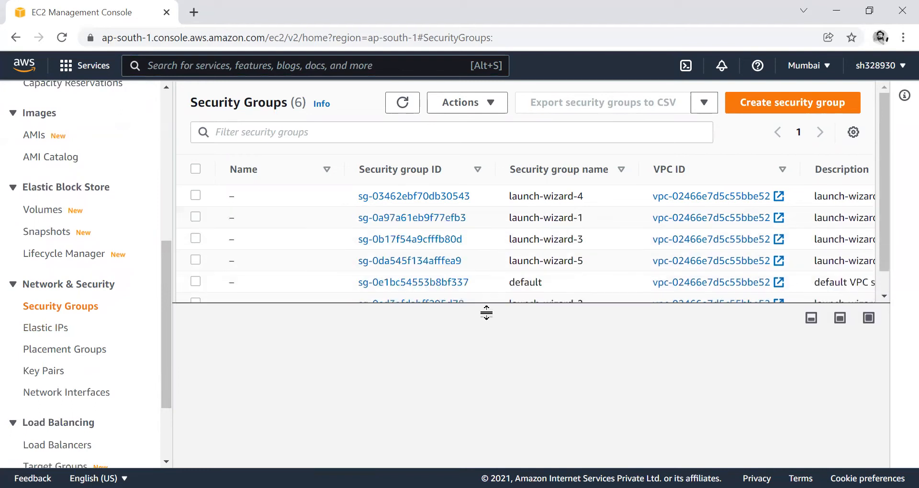
left_click_drag(543, 198, 445, 196)
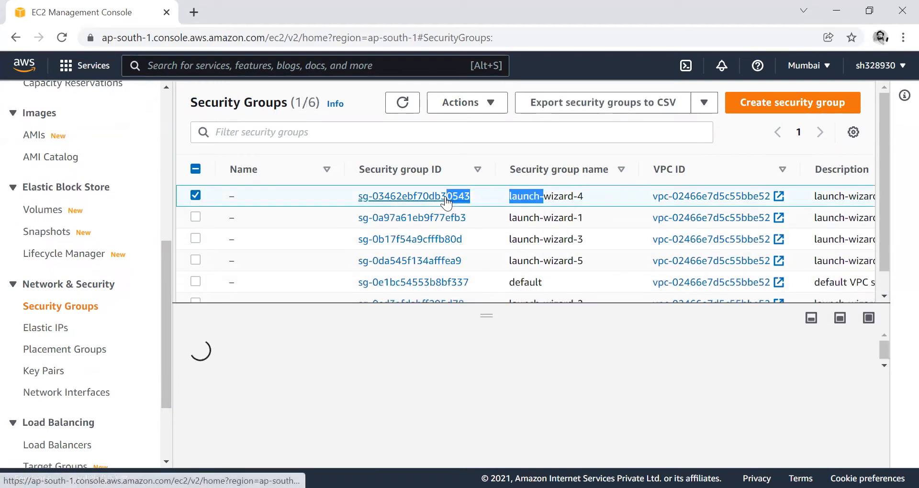
left_click(445, 196)
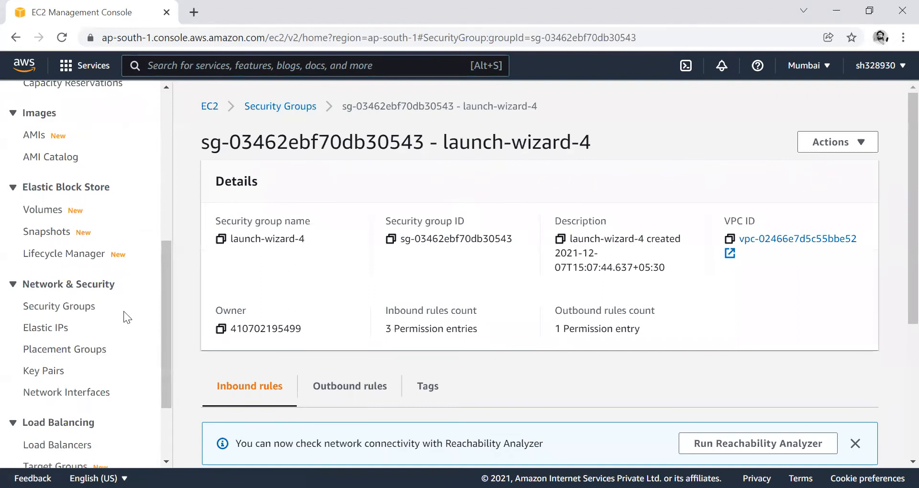
left_click(46, 310)
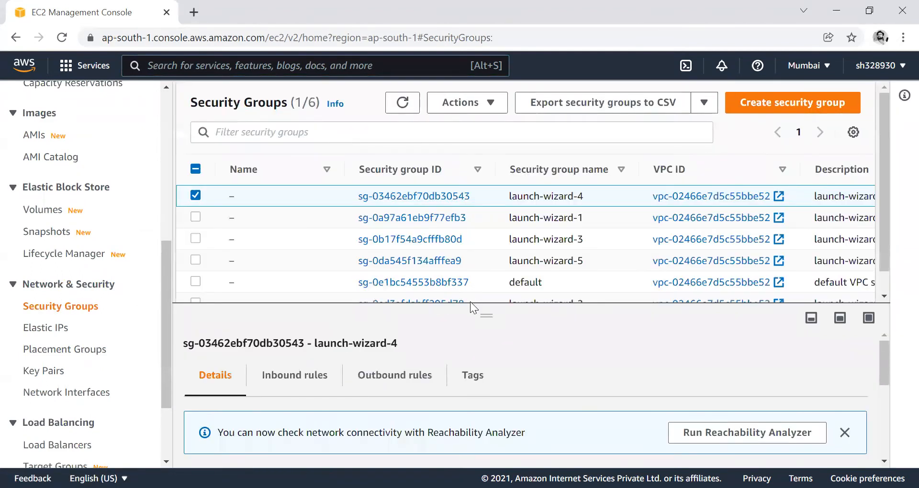
- Enlarge the details pane below the list and examine the details of the launch-wizard-4 security group
left_click_drag(470, 303, 473, 198)
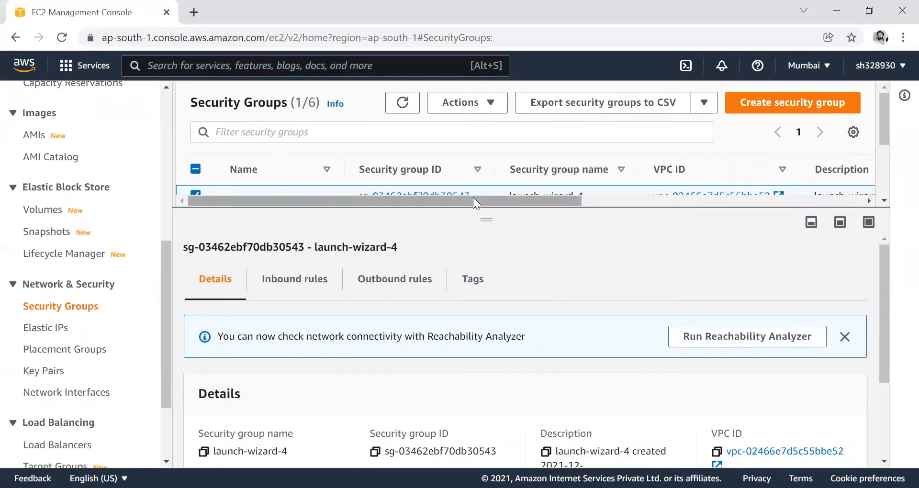
left_click_drag(473, 197, 425, 200)
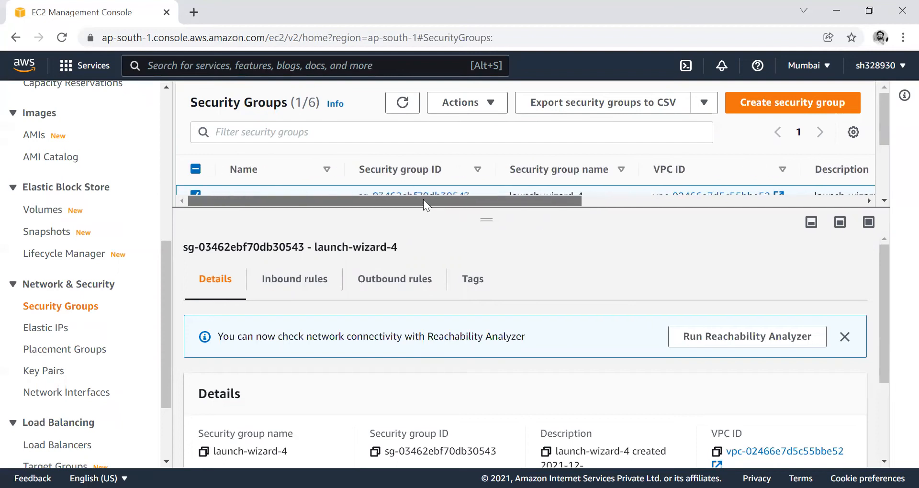
scroll(449, 178, "down", 3)
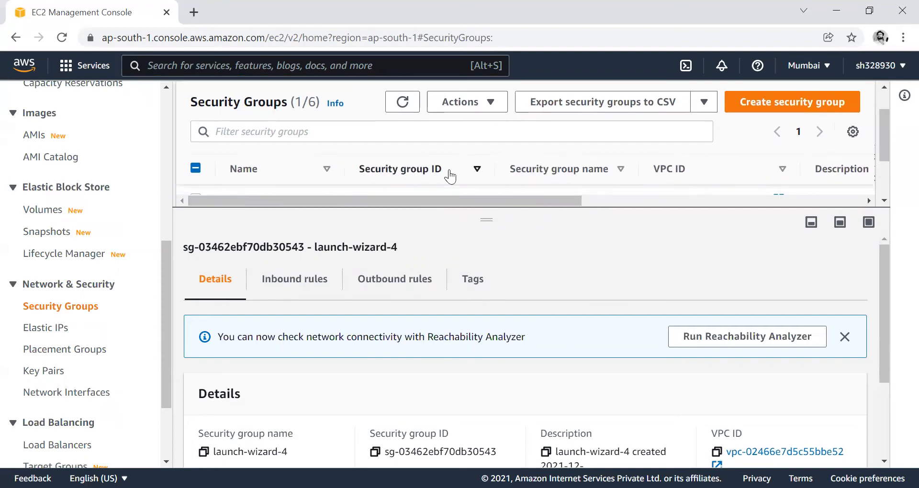
scroll(409, 421, "down", 3)
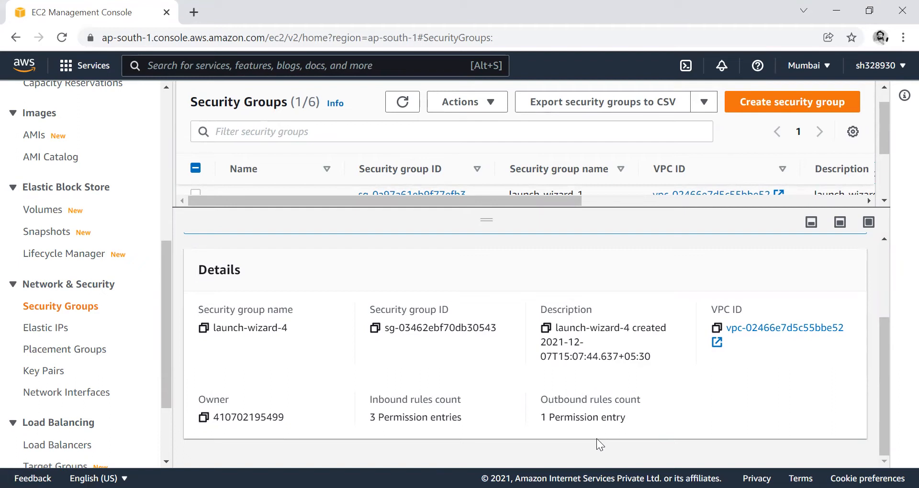
scroll(460, 420, "down", 3)
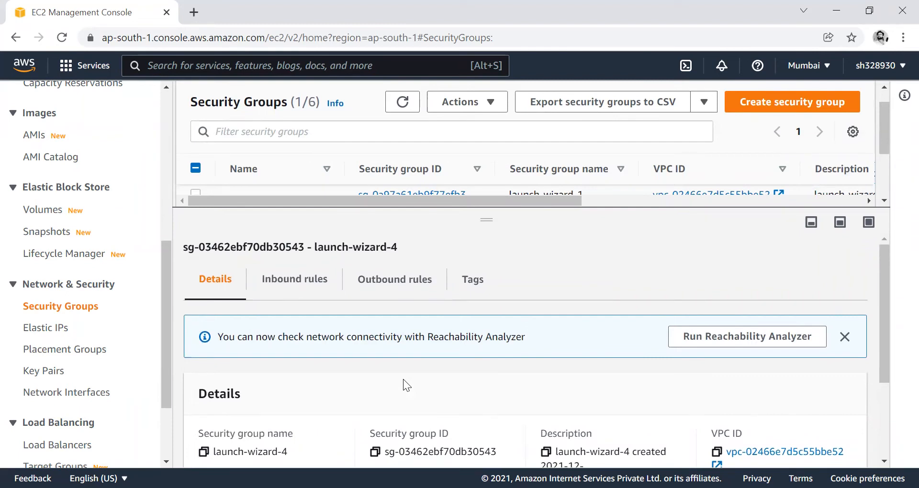
- Examine the inbound rules of the launch-wizard-4 security group
left_click(311, 292)
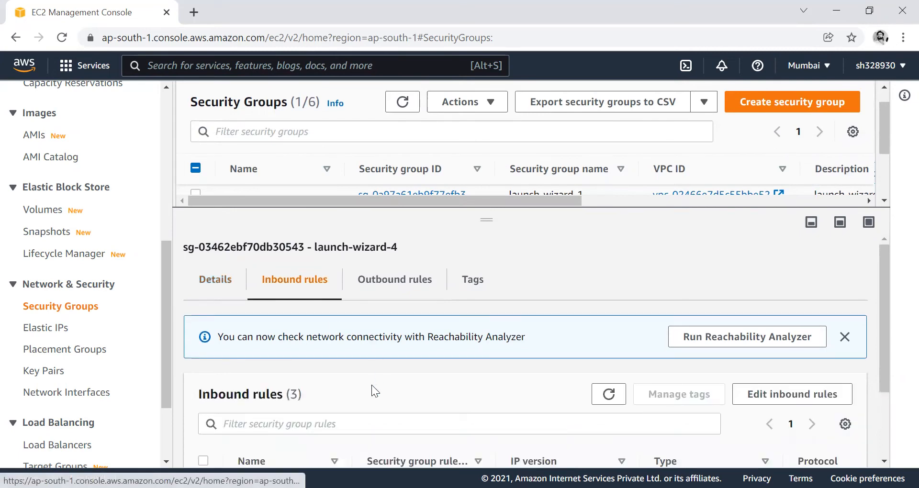
scroll(373, 385, "down", 2)
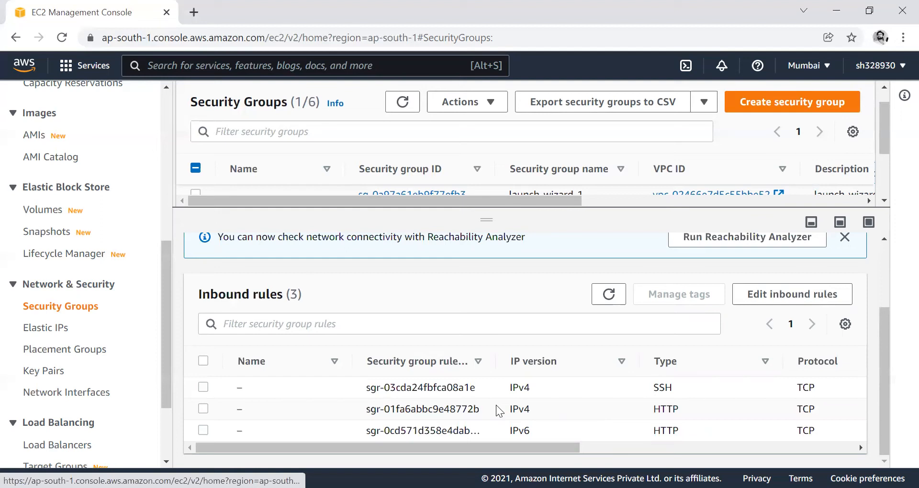
scroll(541, 330, "up", 2)
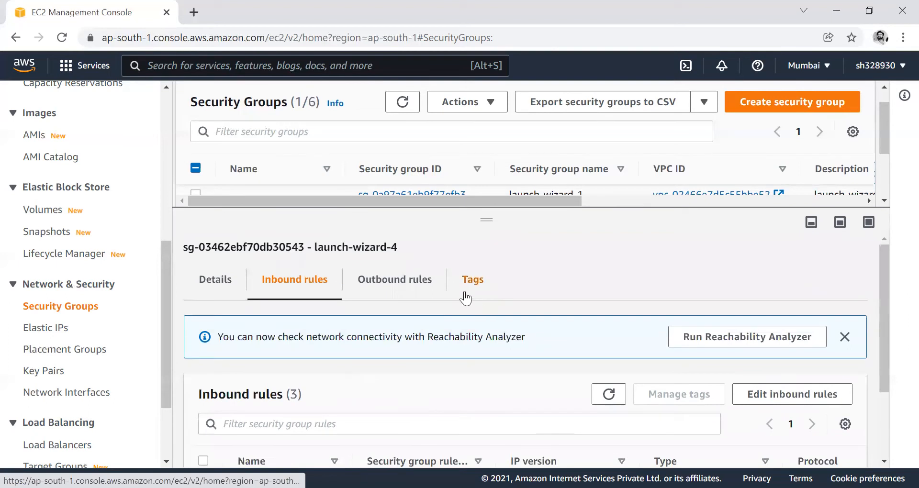
- Examine the outbound rules of the launch-wizard-4 security group
left_click(405, 286)
scroll(482, 408, "down", 1)
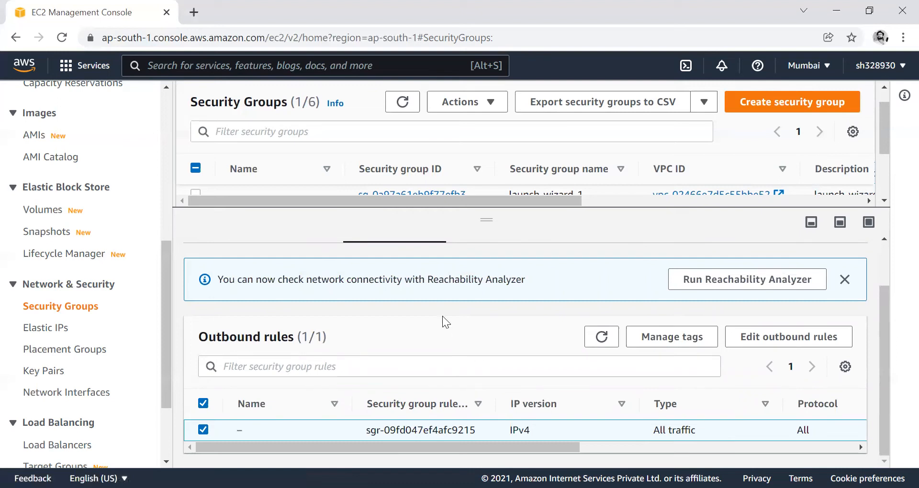
scroll(442, 316, "up", 1)
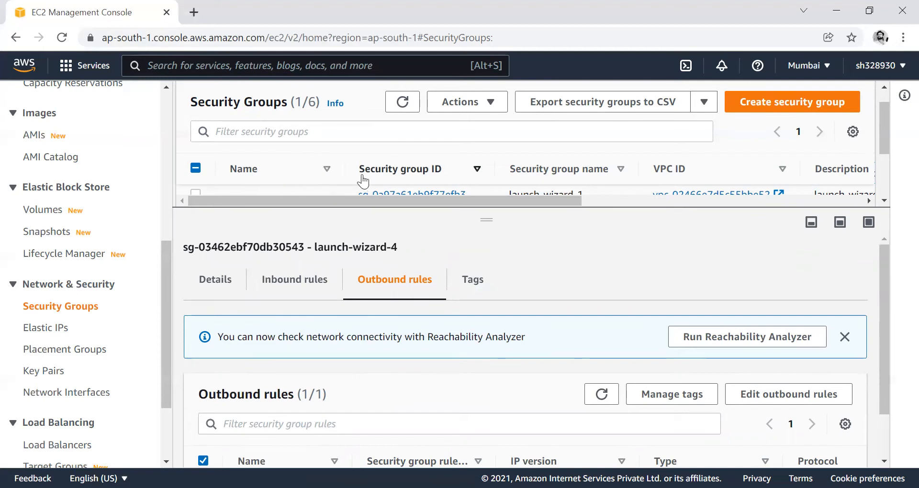
scroll(76, 141, "up", 5)
scroll(76, 142, "up", 1)
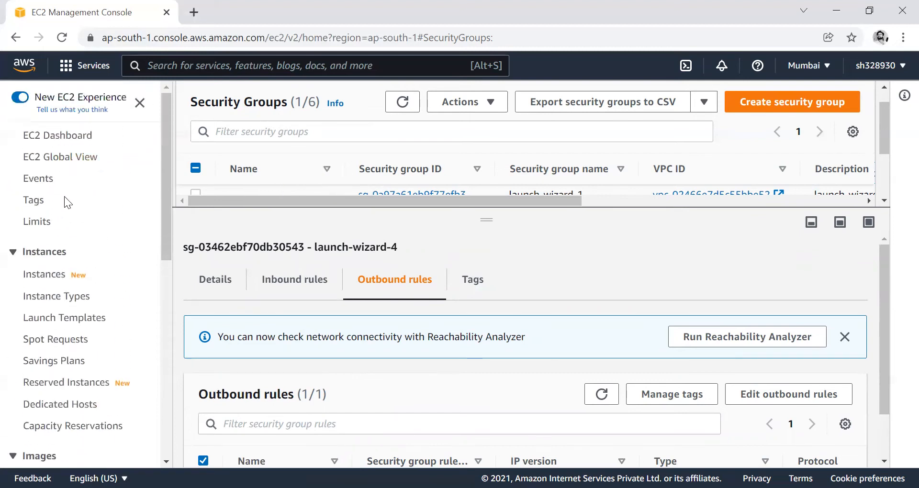
scroll(76, 287, "down", 7)
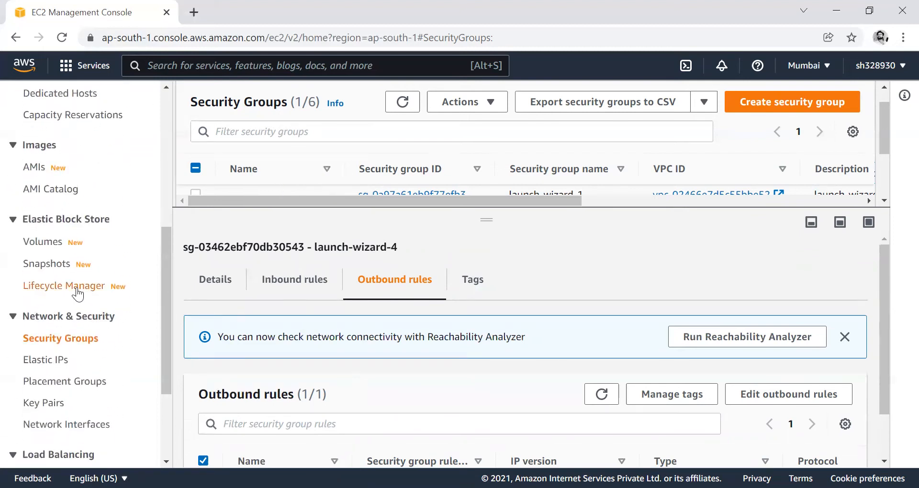
- Delete both HTTP rules from the inbound rules of the launch-wizard-4 security group, keep the SSH rule, and save the rules
left_click(293, 280)
left_click(754, 391)
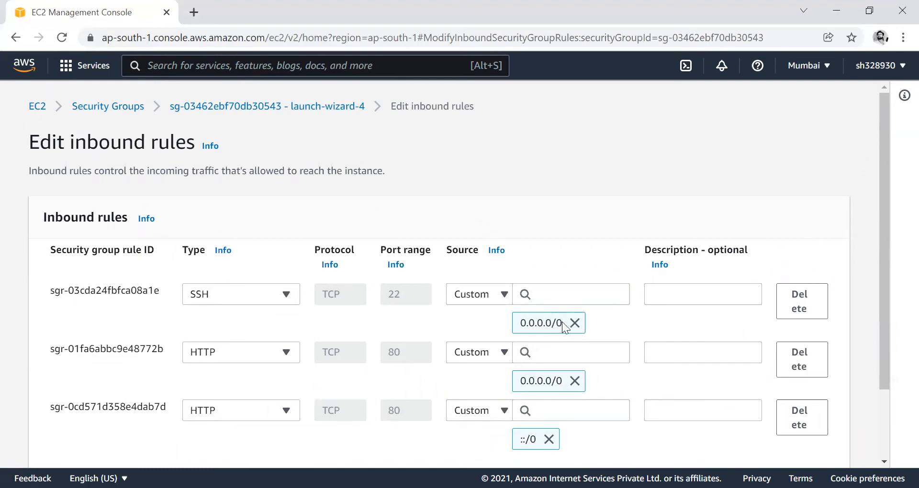
left_click_drag(563, 327, 529, 323)
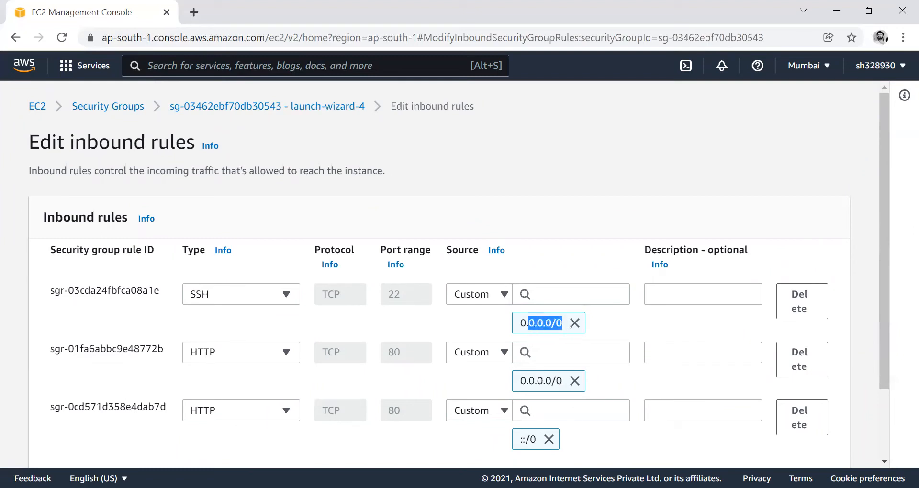
key("alt+Tab")
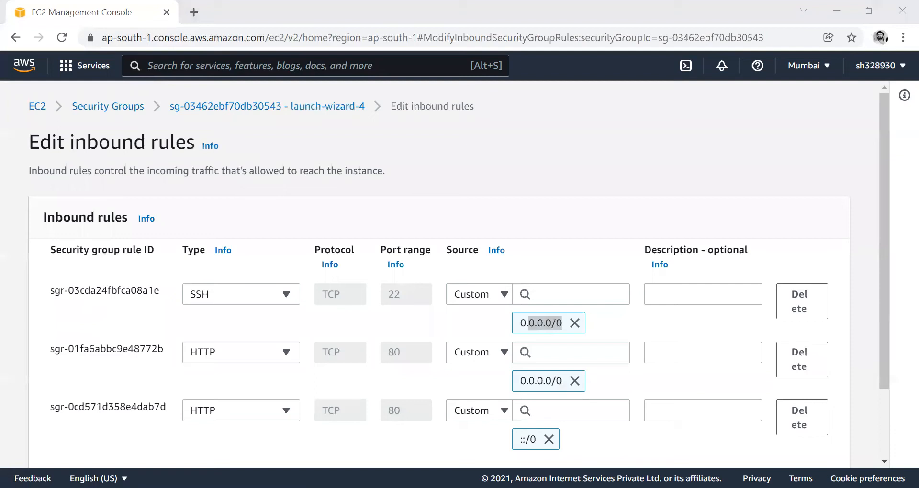
key("alt+Tab")
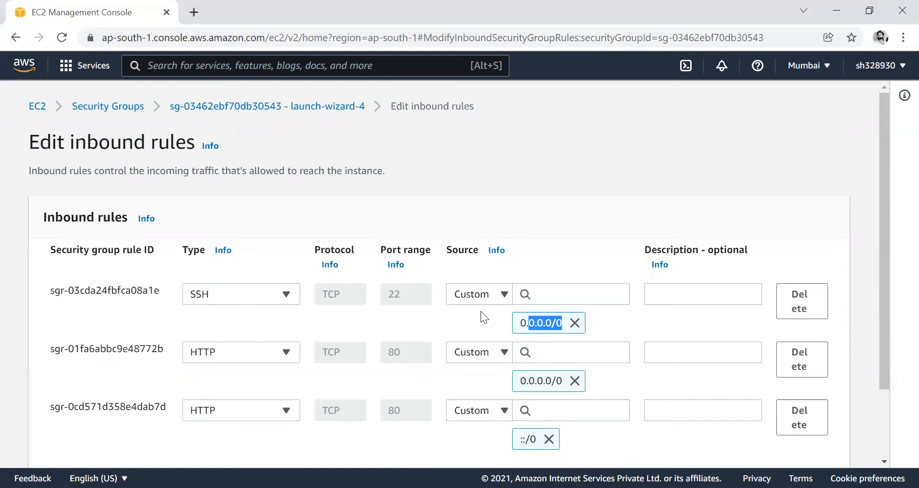
left_click(806, 358)
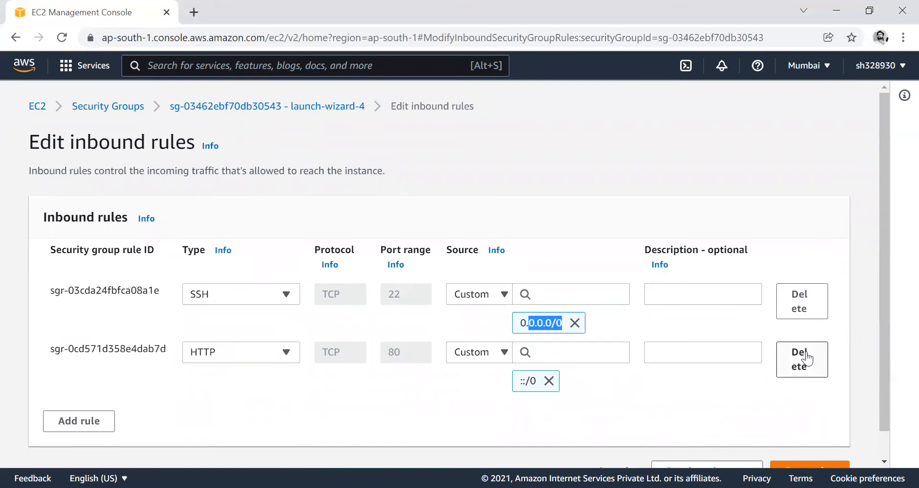
left_click(806, 357)
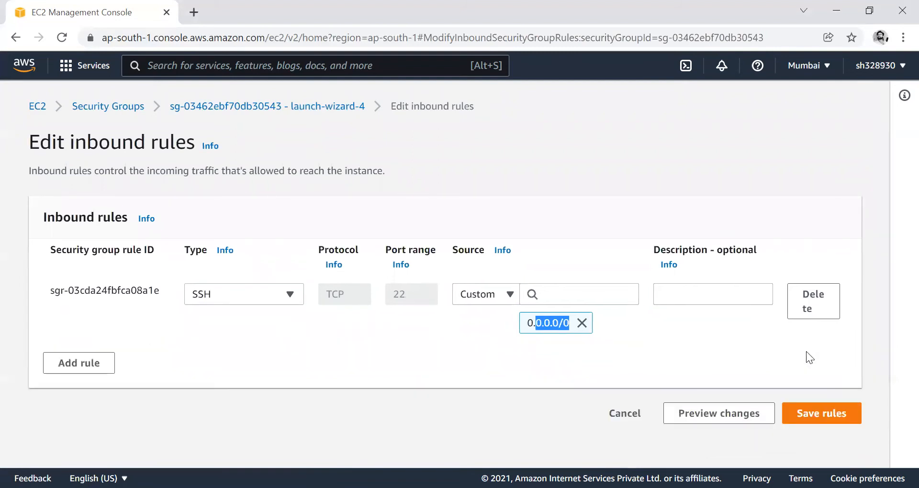
left_click(813, 414)
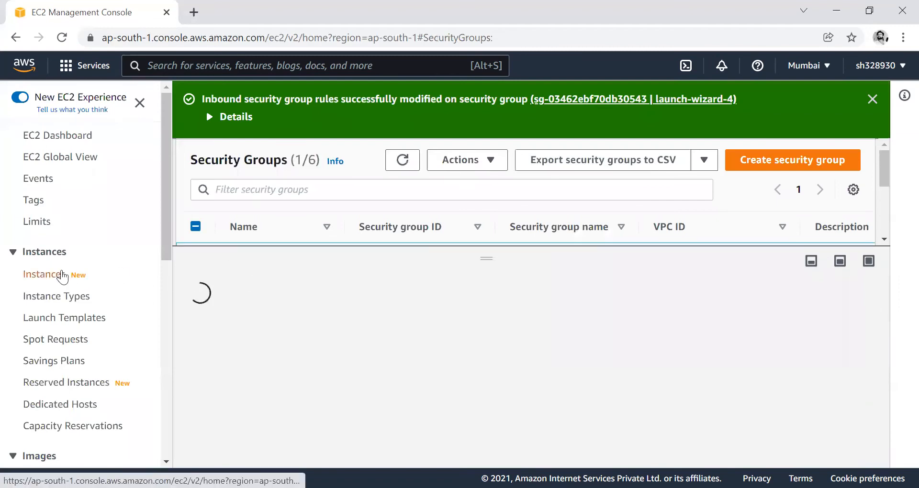
- Open the EC2 instances list and select the LearnEC2 instance
left_click(54, 275)
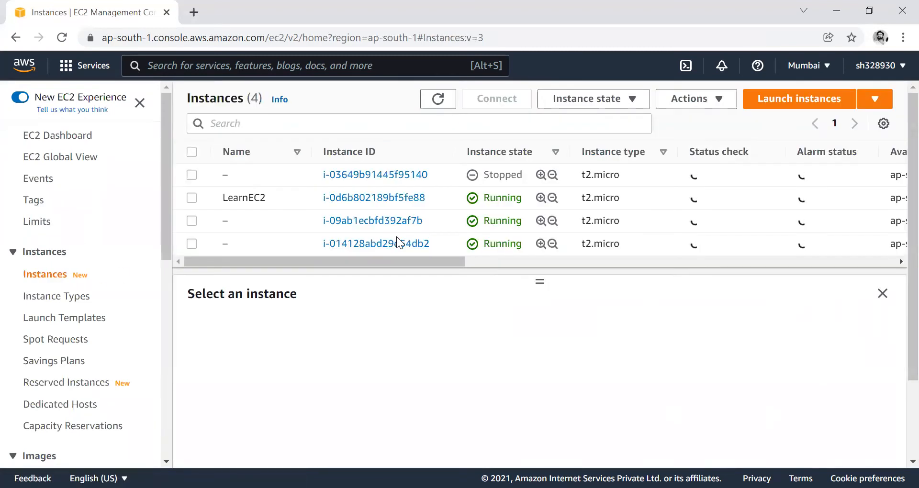
left_click(190, 196)
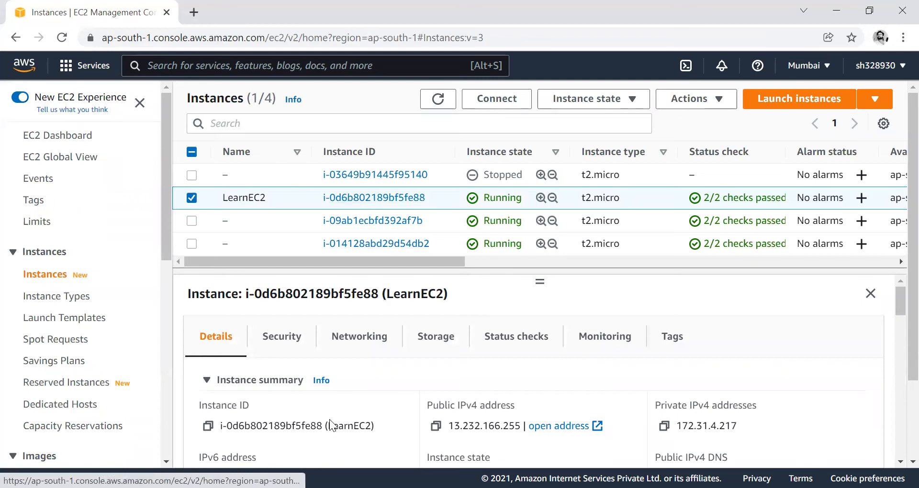
- Open the LearnEC2 instance's public IPv4 address in a new tab to test HTTP access, and close that tab
left_click(541, 426)
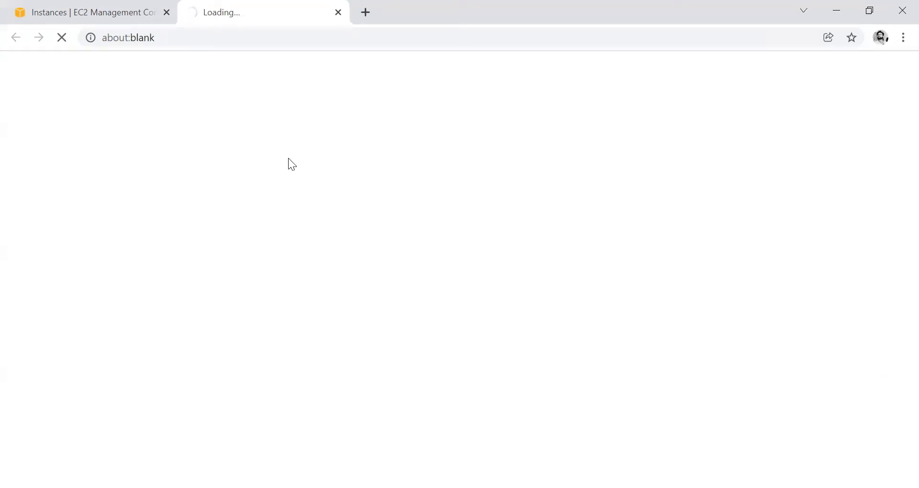
left_click(117, 18)
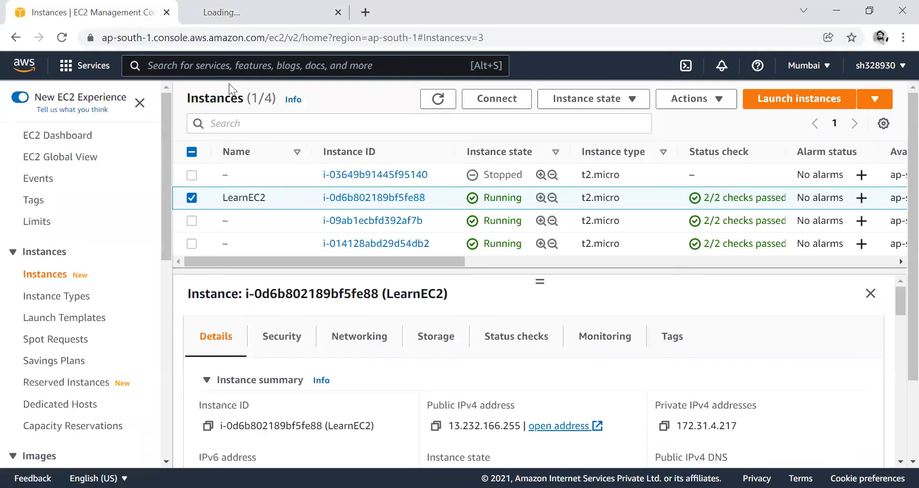
left_click(234, 17)
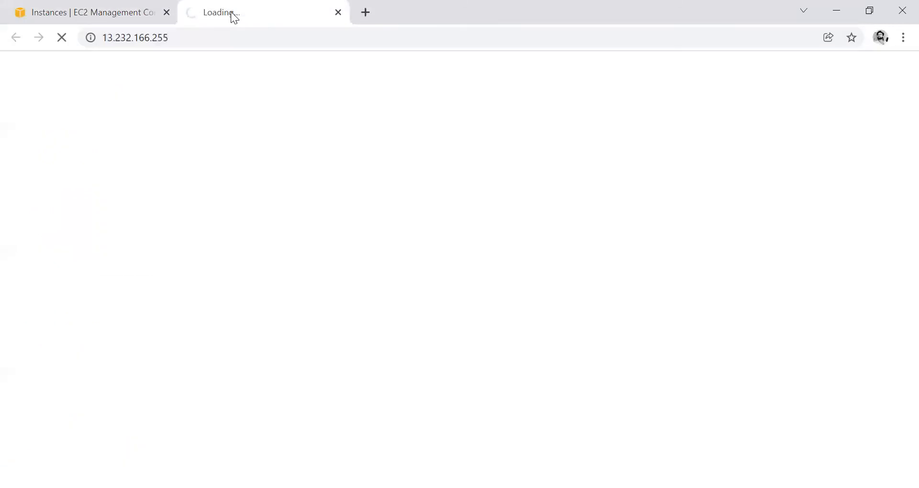
right_click(233, 14)
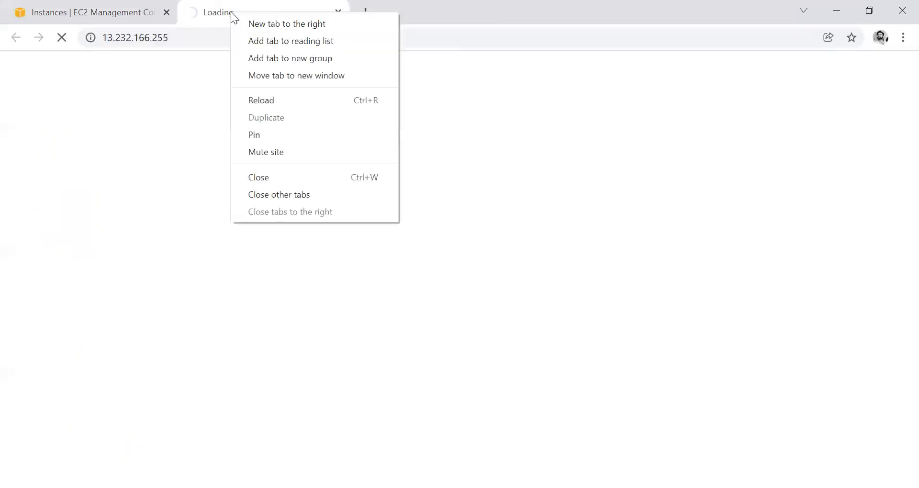
left_click(279, 179)
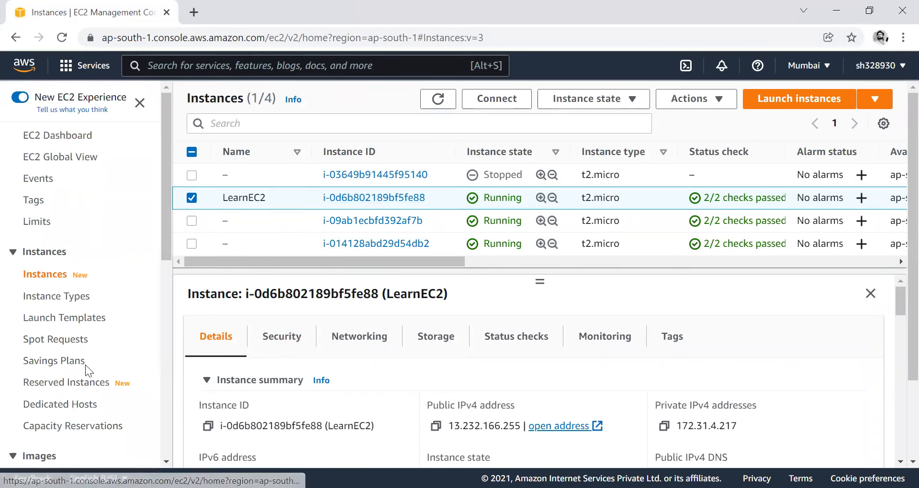
- Go to the security groups and open the inbound rules of launch-wizard-4 for editing
scroll(85, 365, "down", 10)
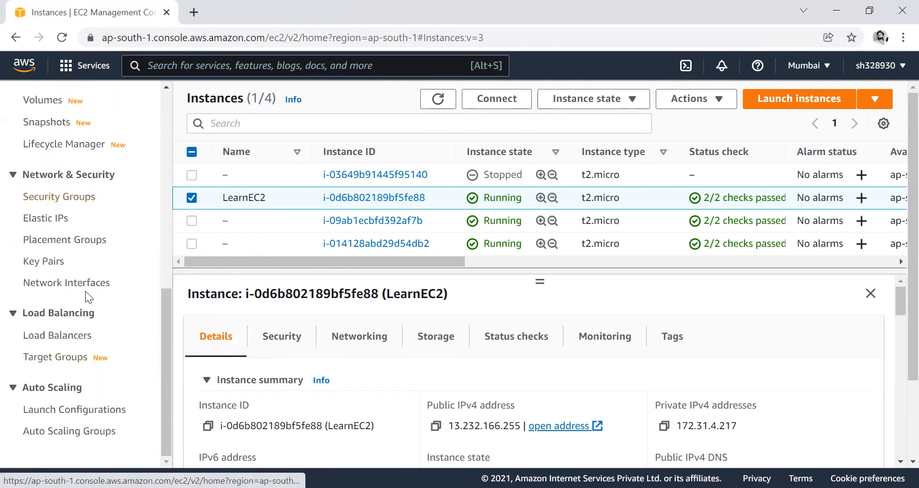
scroll(85, 291, "up", 5)
scroll(72, 302, "up", 3)
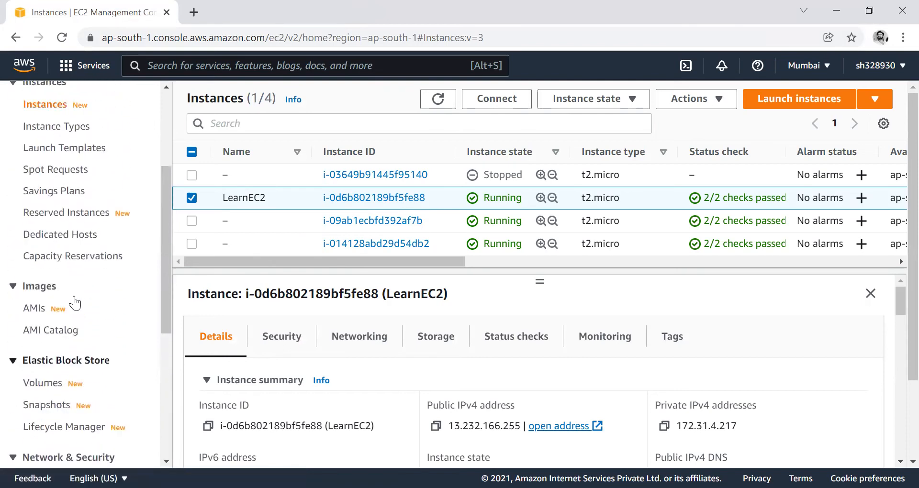
scroll(62, 287, "down", 4)
scroll(60, 295, "down", 2)
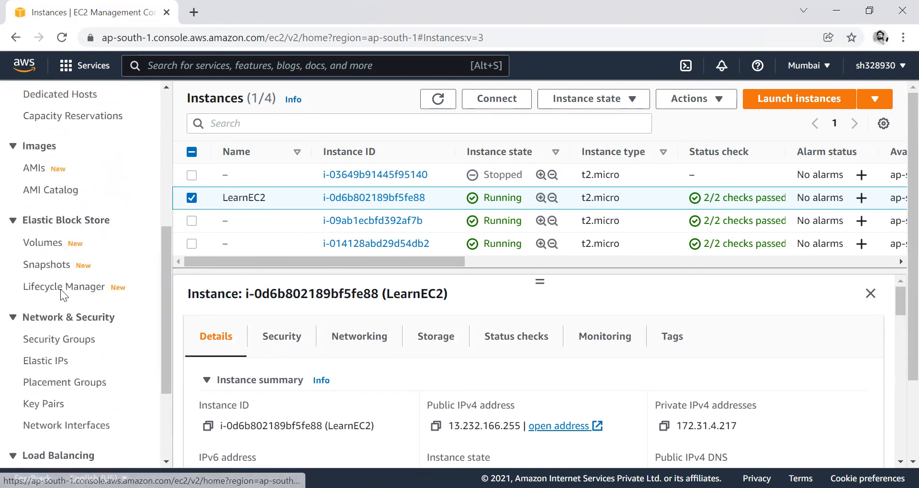
left_click(28, 336)
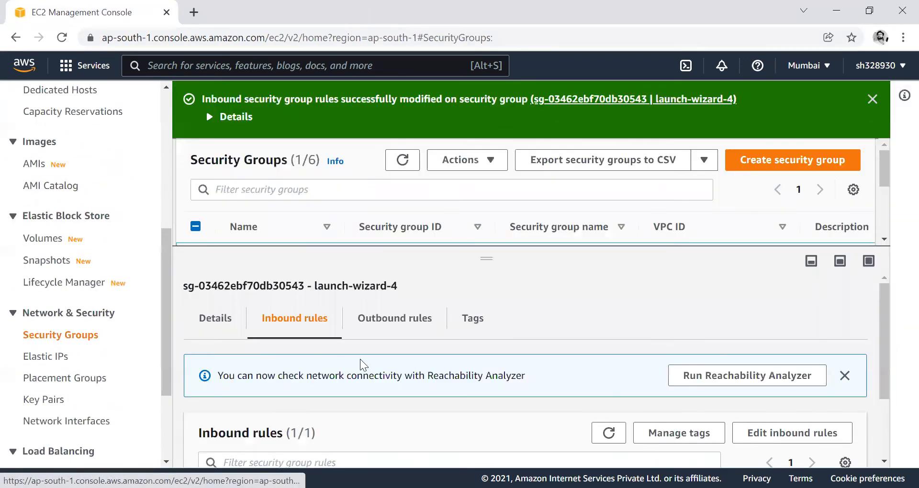
scroll(402, 437, "down", 2)
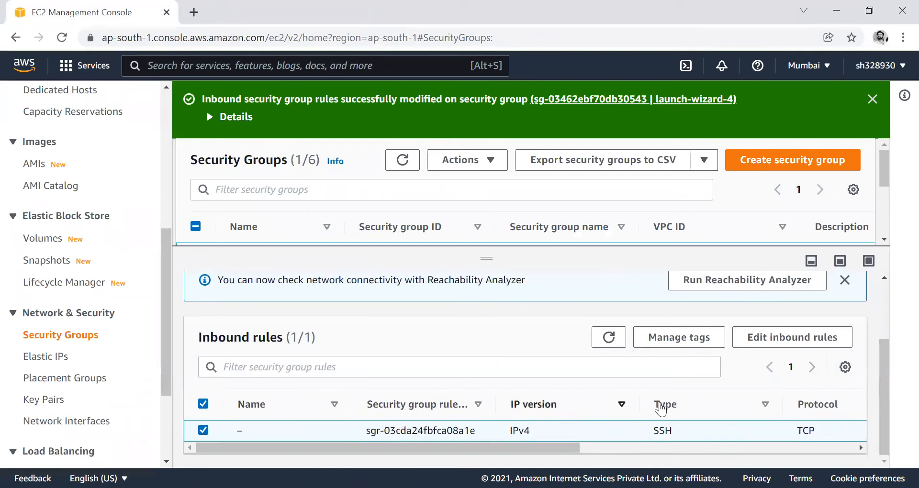
left_click(772, 341)
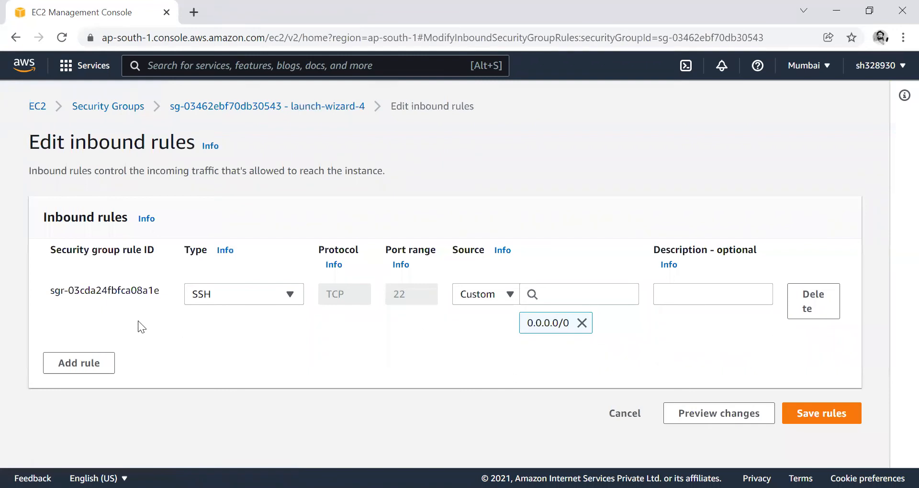
- Add a new inbound rule to launch-wizard-4 and set its type to HTTP
left_click(67, 362)
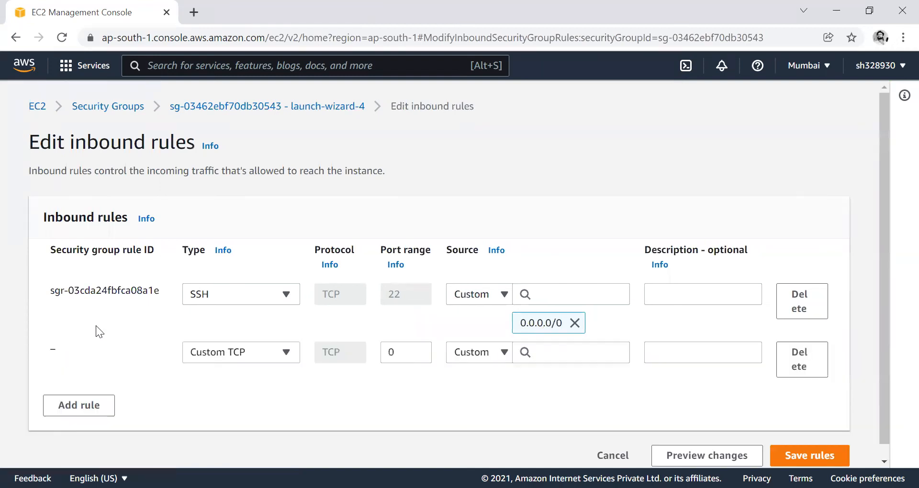
left_click(224, 352)
type("htt")
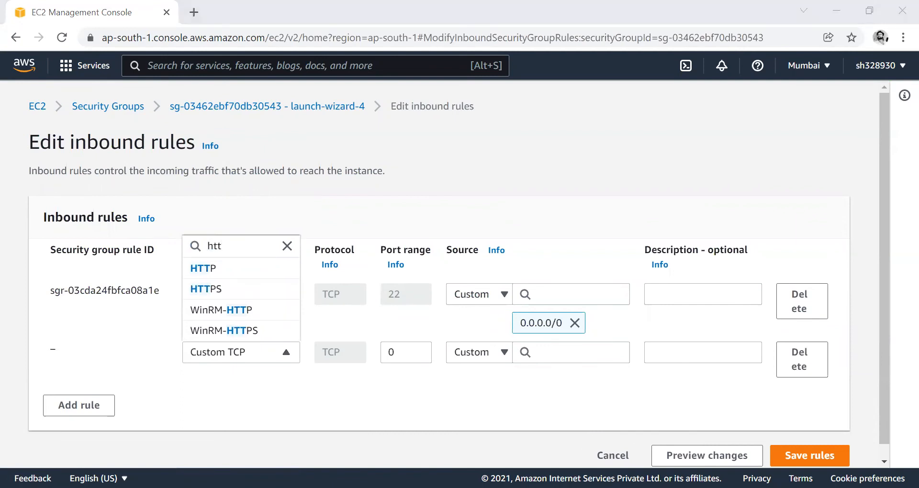
left_click(222, 268)
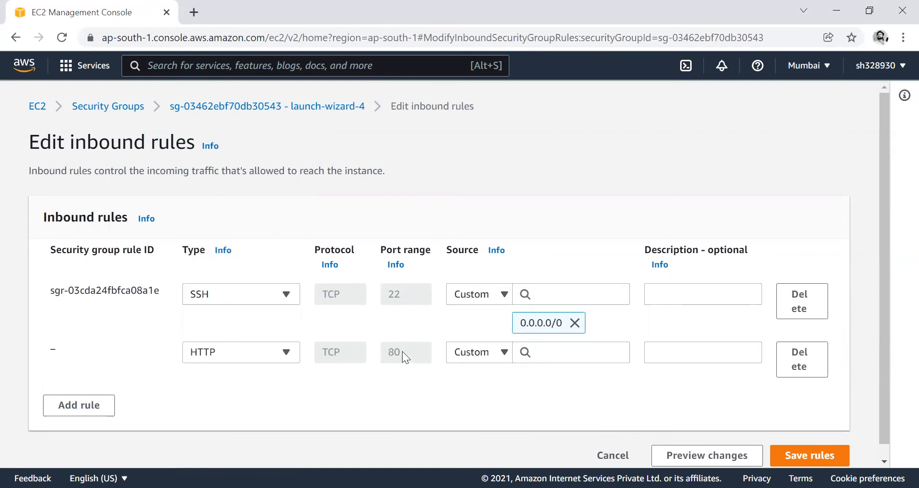
- Try the HTTPS type on the new inbound rule and look up the RDP type
left_click(258, 355)
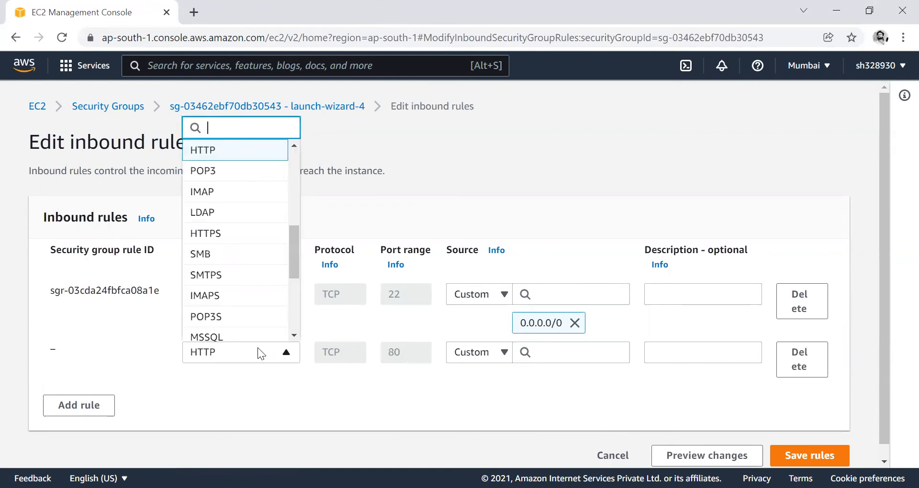
type("http")
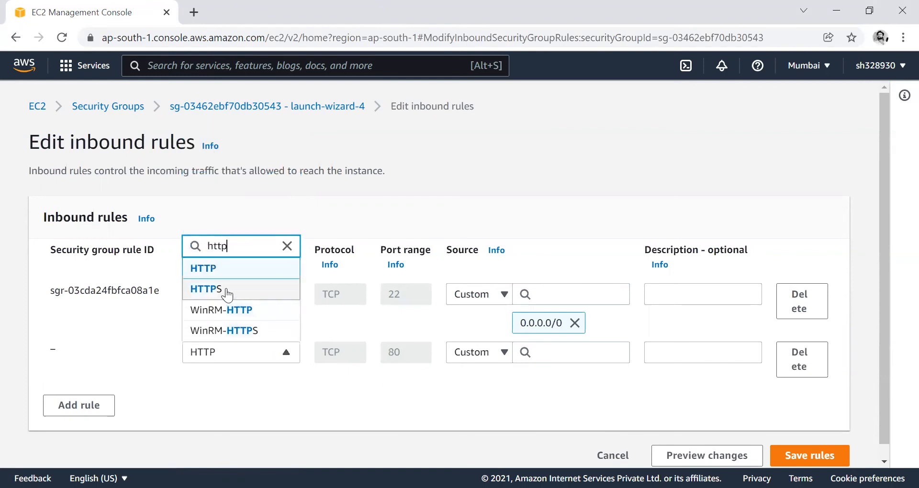
left_click(227, 293)
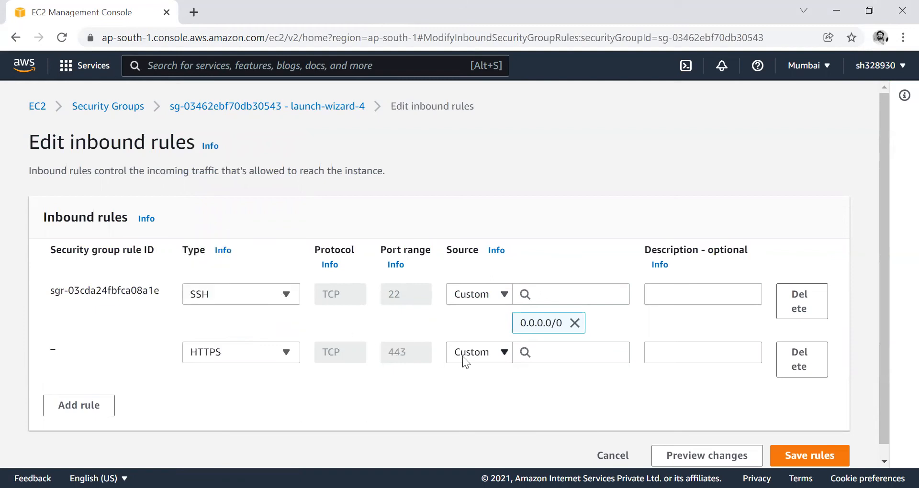
left_click(269, 352)
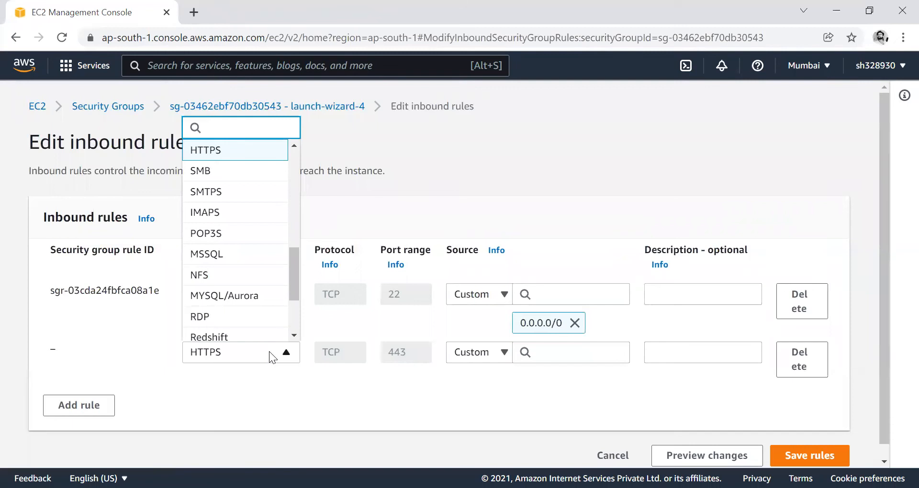
type("rdp")
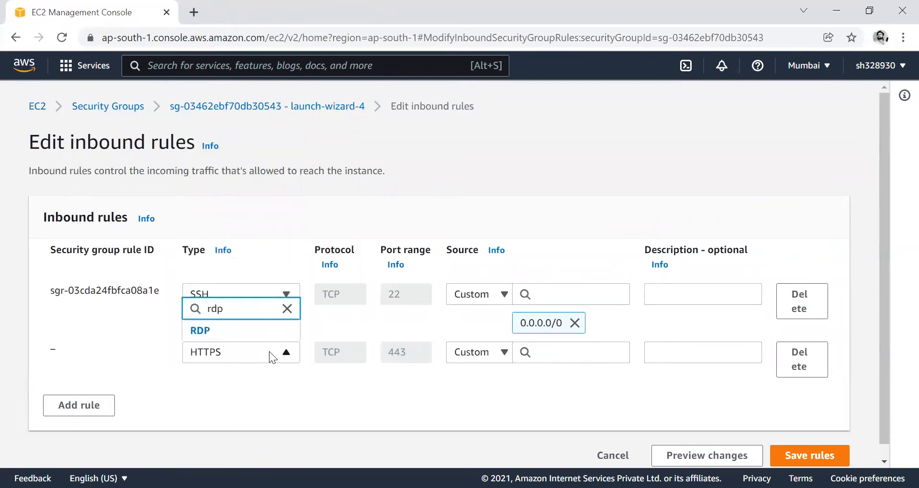
left_click(262, 351)
- Set the new inbound rule's type to HTTP and its source to Anywhere-IPv4
left_click(260, 351)
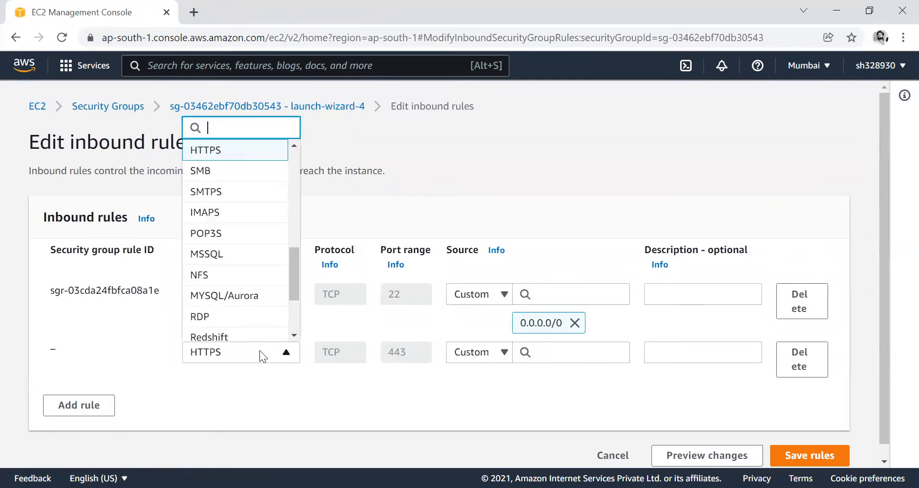
type("htt")
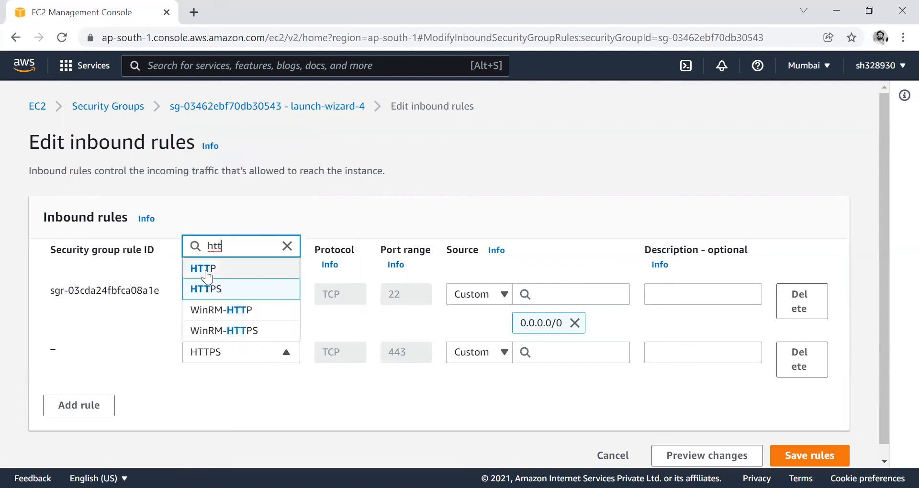
left_click(207, 271)
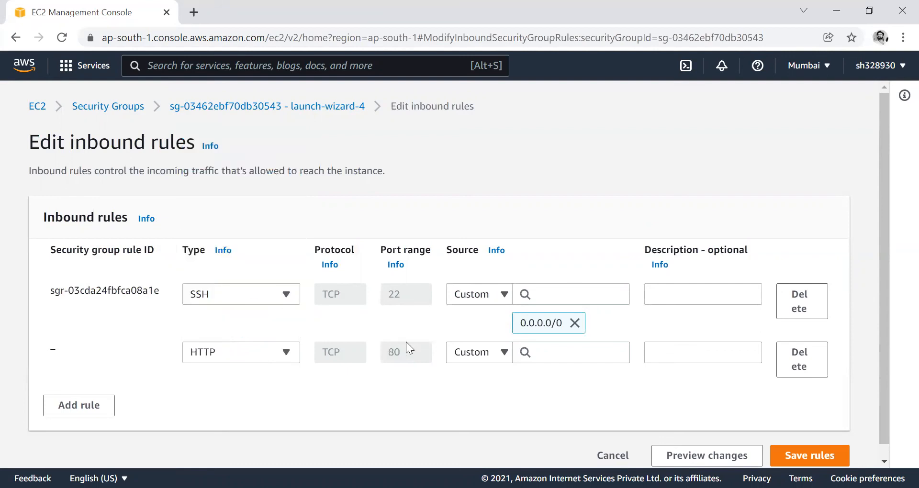
left_click(455, 356)
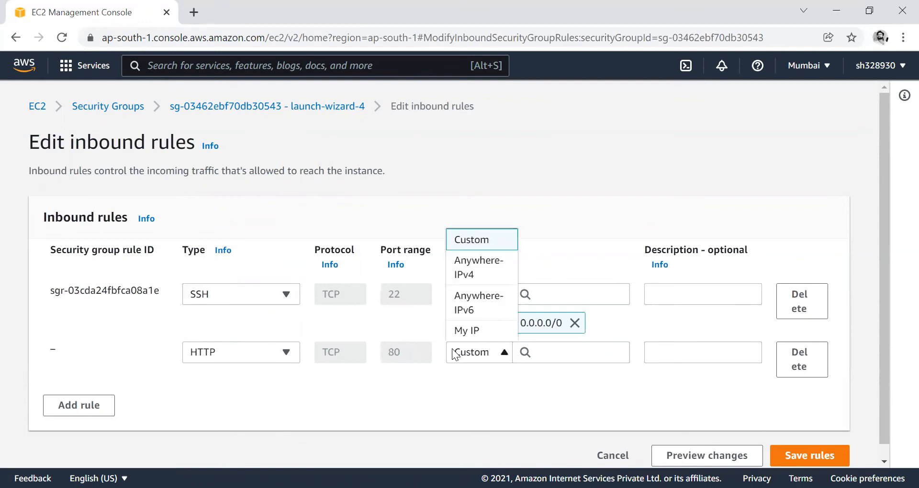
left_click(475, 274)
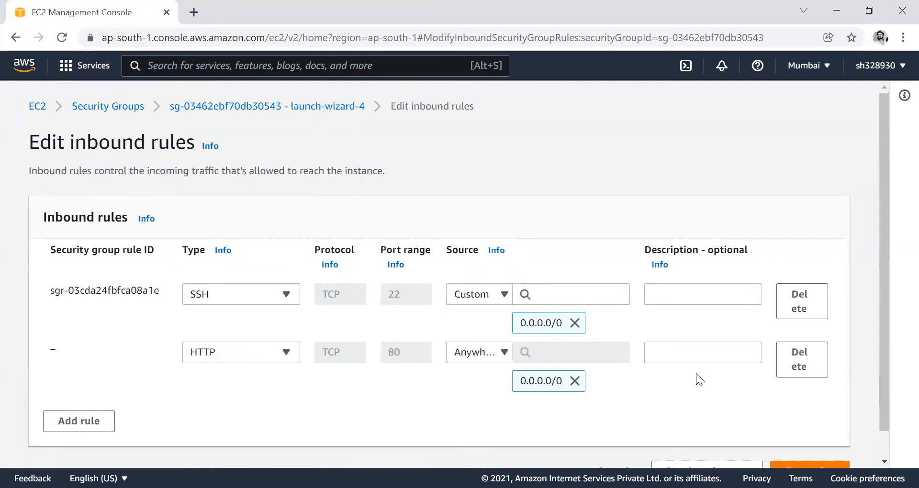
- Add another HTTP inbound rule with source Anywhere-IPv6 and save the inbound rules
scroll(699, 374, "down", 1)
left_click(102, 402)
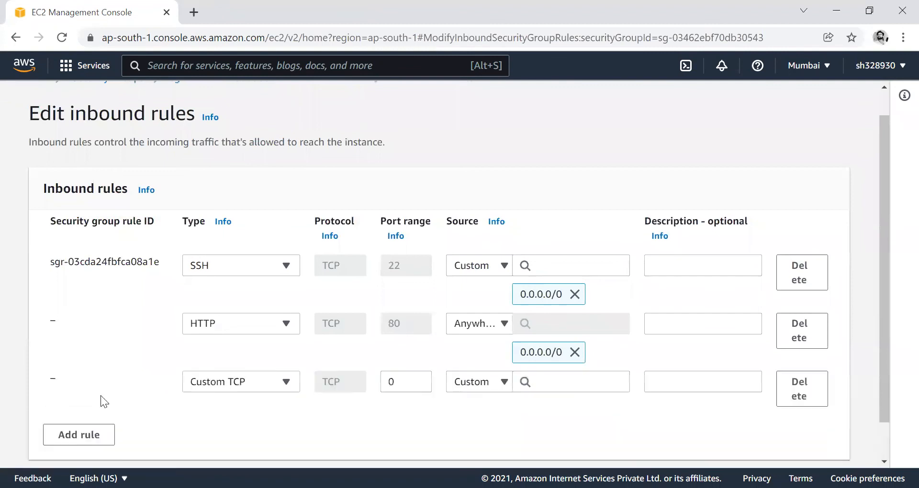
left_click(220, 386)
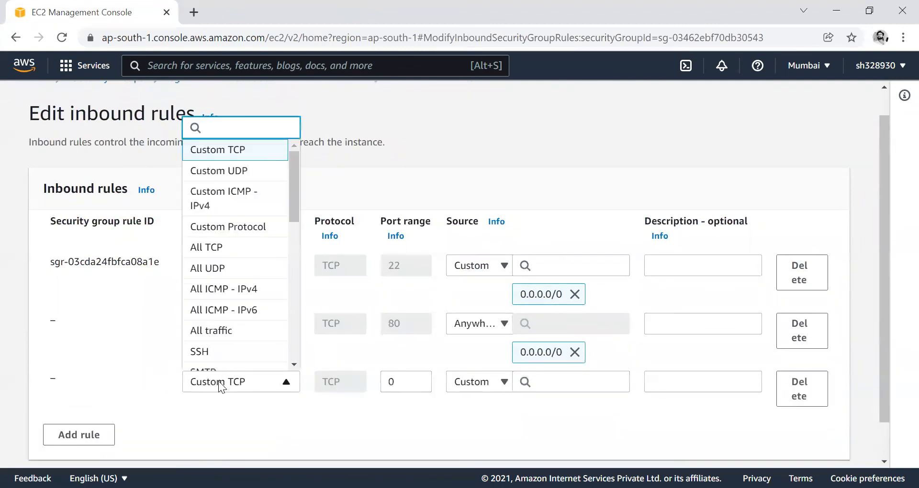
type("htt")
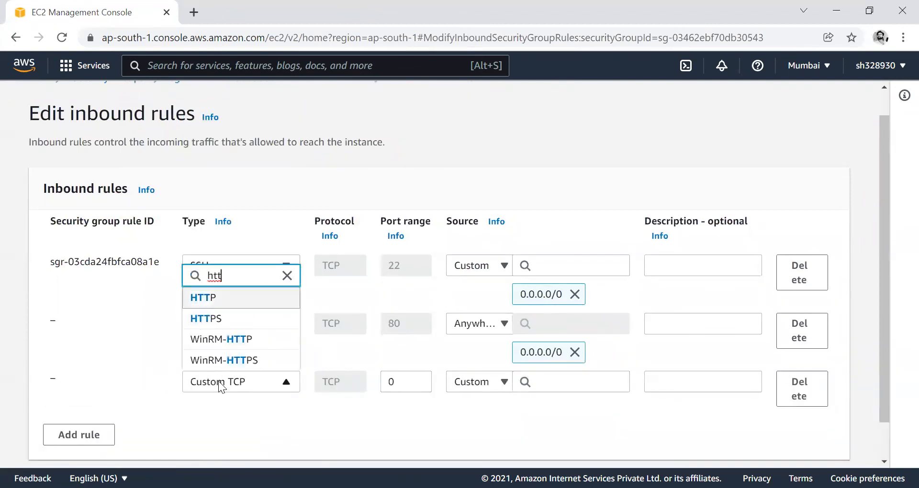
key("Return")
left_click(487, 381)
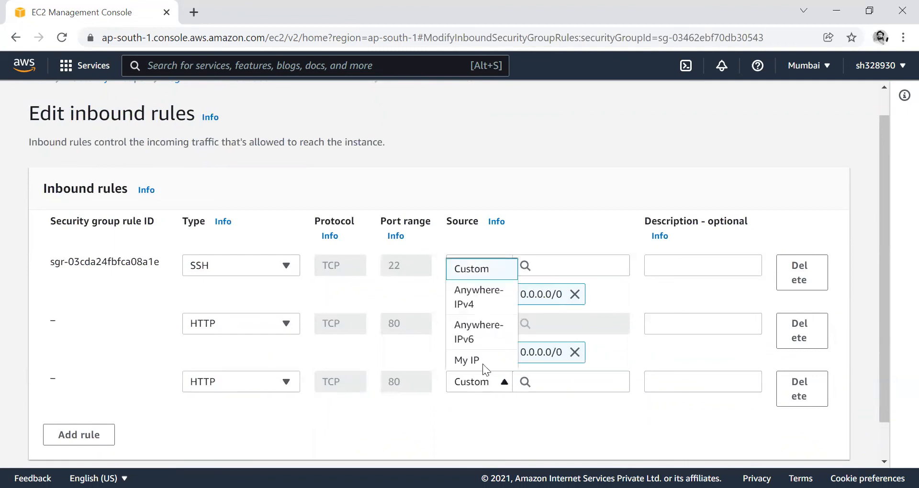
left_click(473, 330)
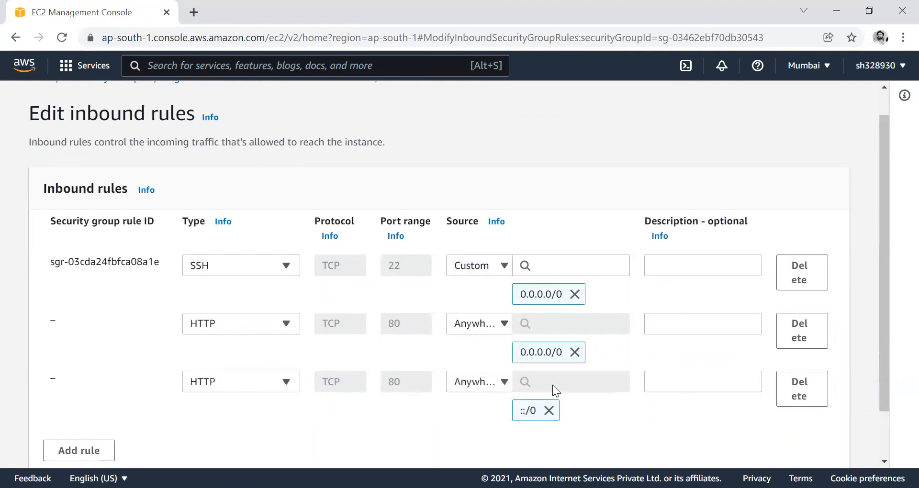
scroll(552, 405, "down", 2)
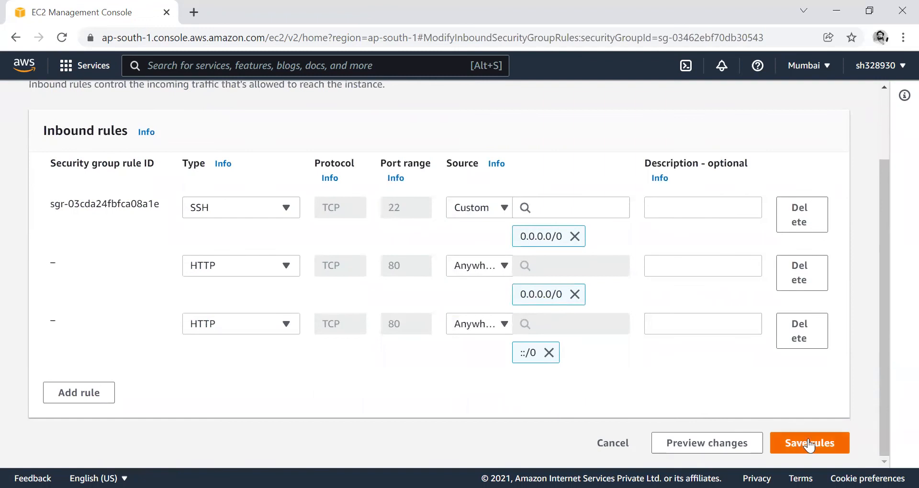
left_click(808, 443)
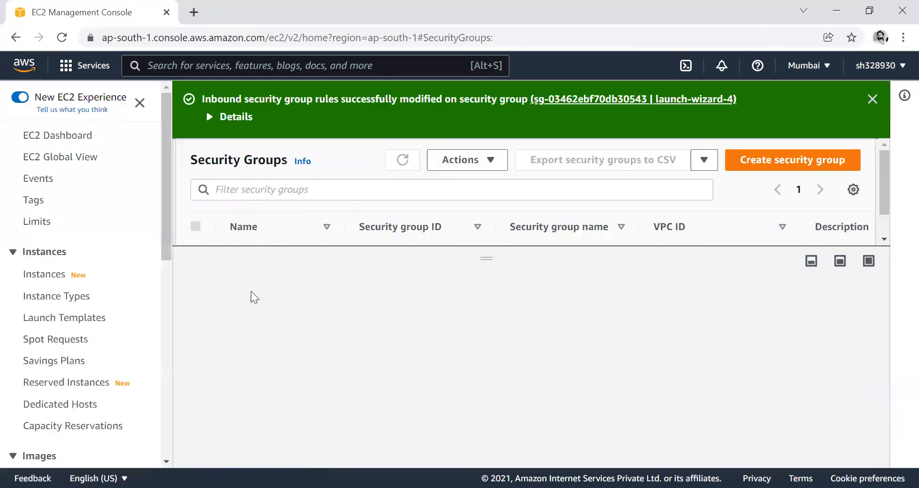